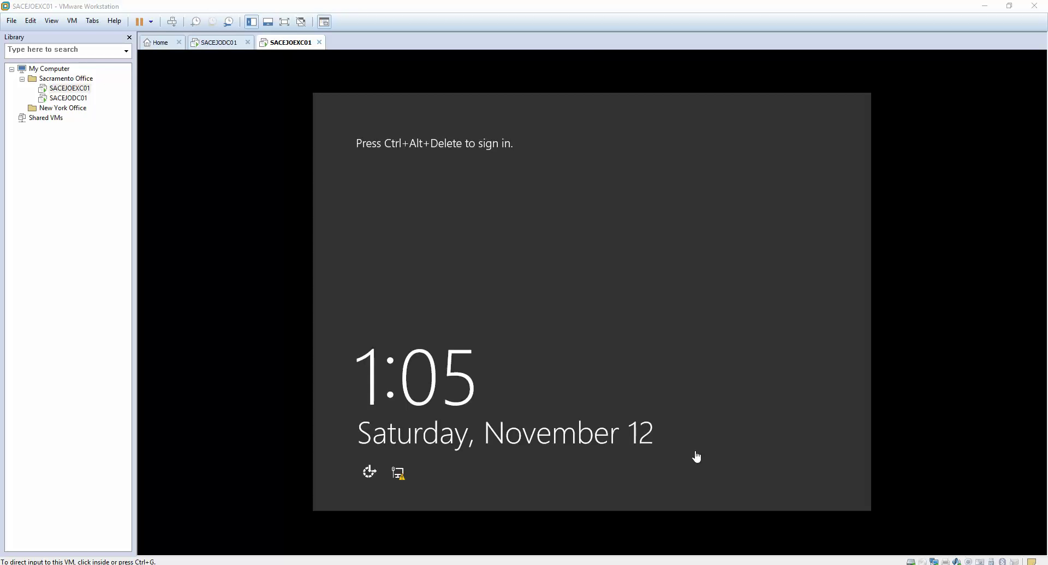
# - Capture input into the SACEJOEXC01 VM, send Ctrl+Alt+Delete and enter the administrator password
pyautogui.click(691, 393)
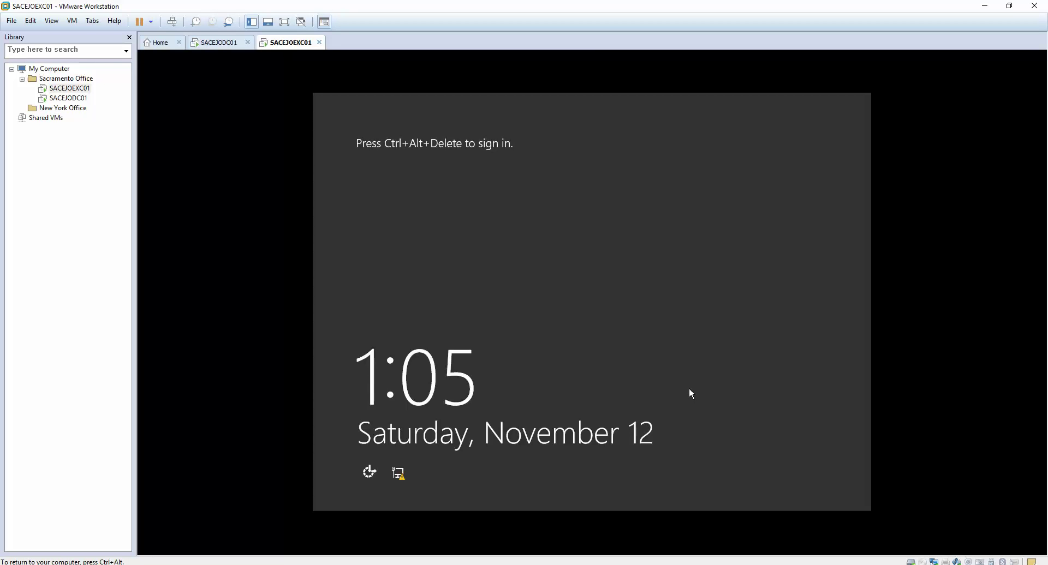
pyautogui.press('ctrl+alt+Insert')
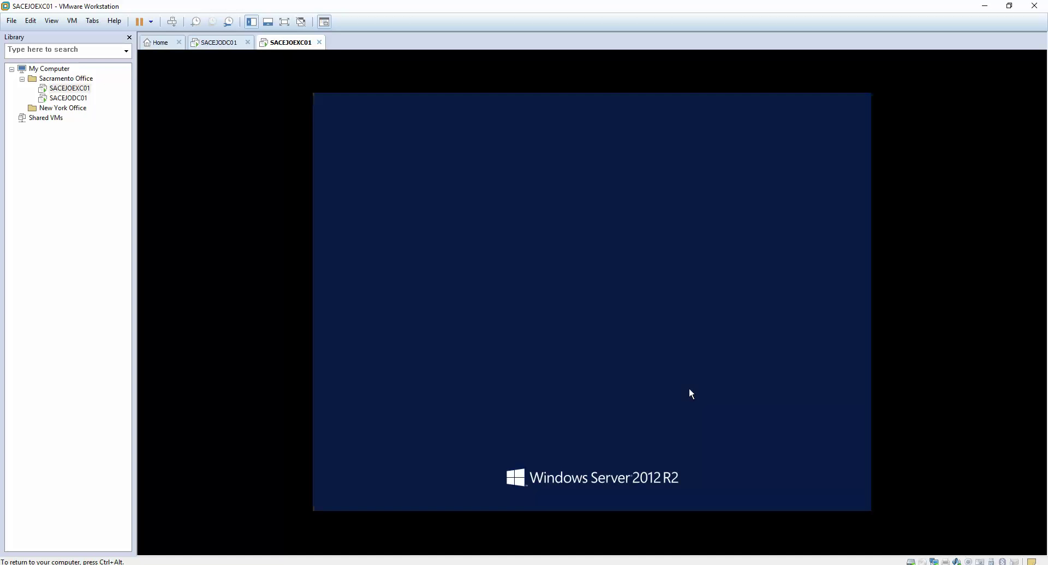
pyautogui.write('P@ssw0rd')
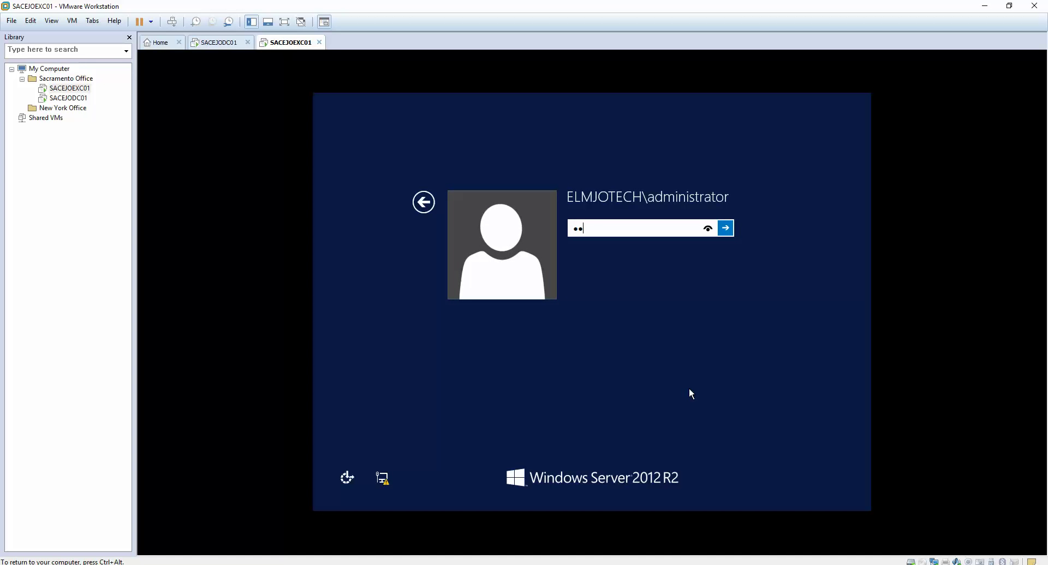
pyautogui.press('Return')
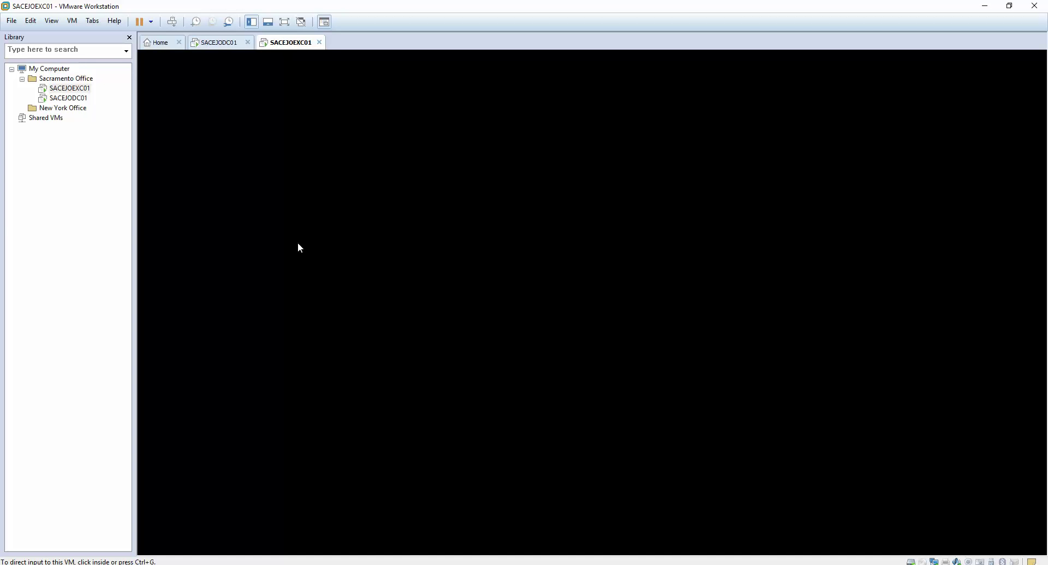
pyautogui.click(297, 242)
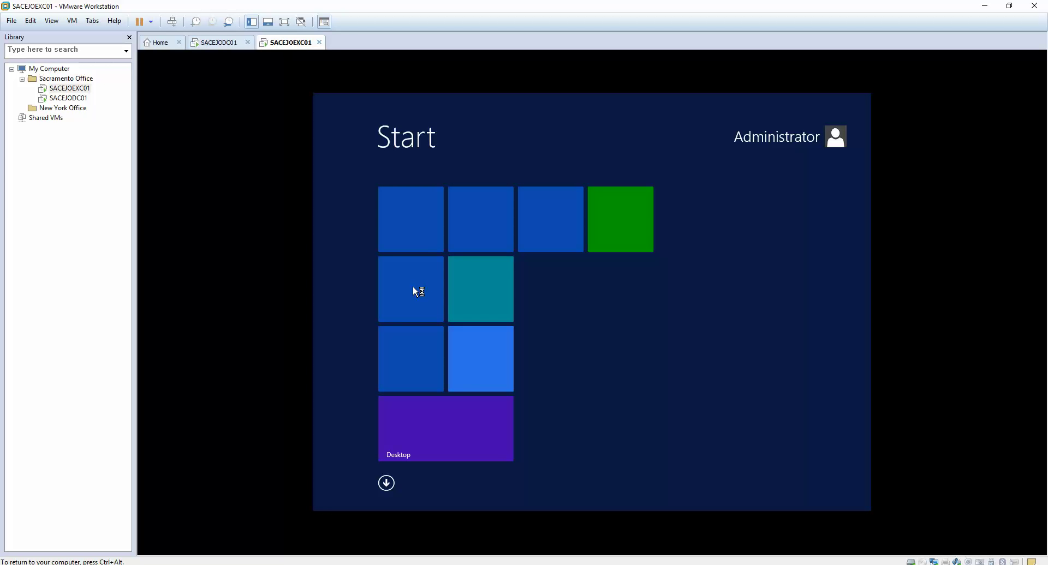
# - Switch between the guest desktop and Start screen, then open the Apps-by-name list
pyautogui.click(446, 406)
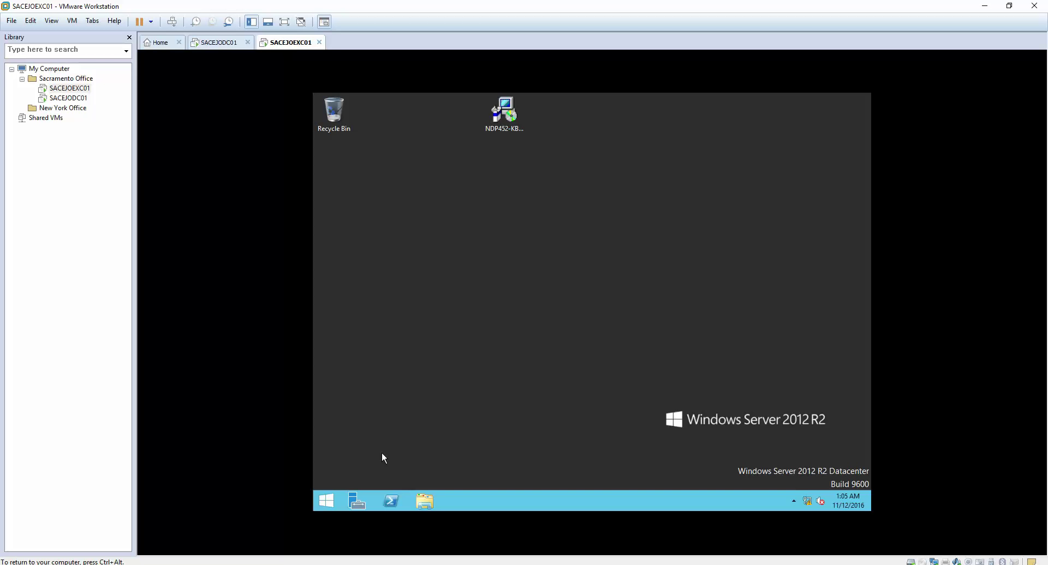
pyautogui.click(327, 501)
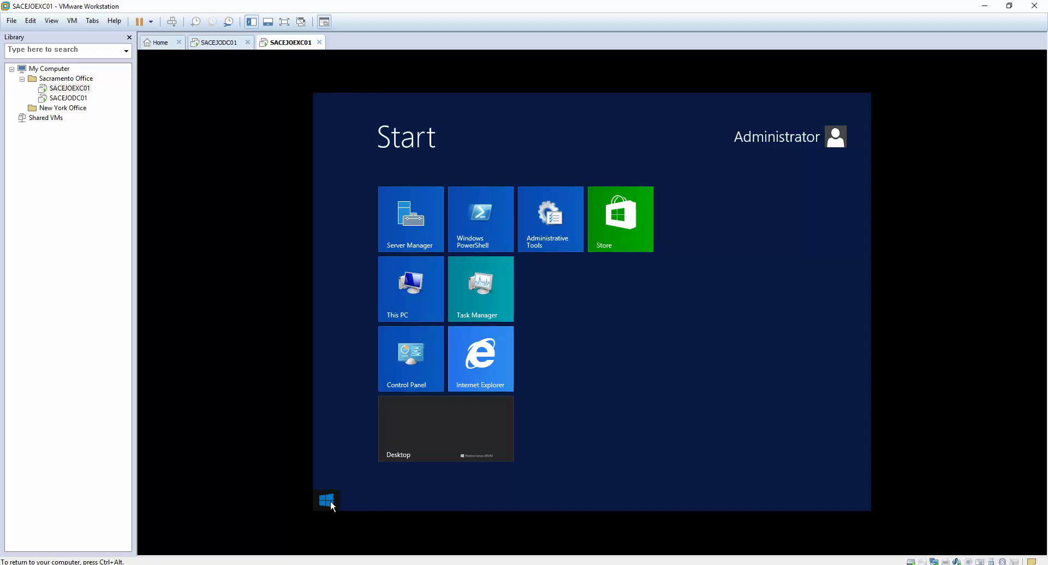
pyautogui.click(474, 457)
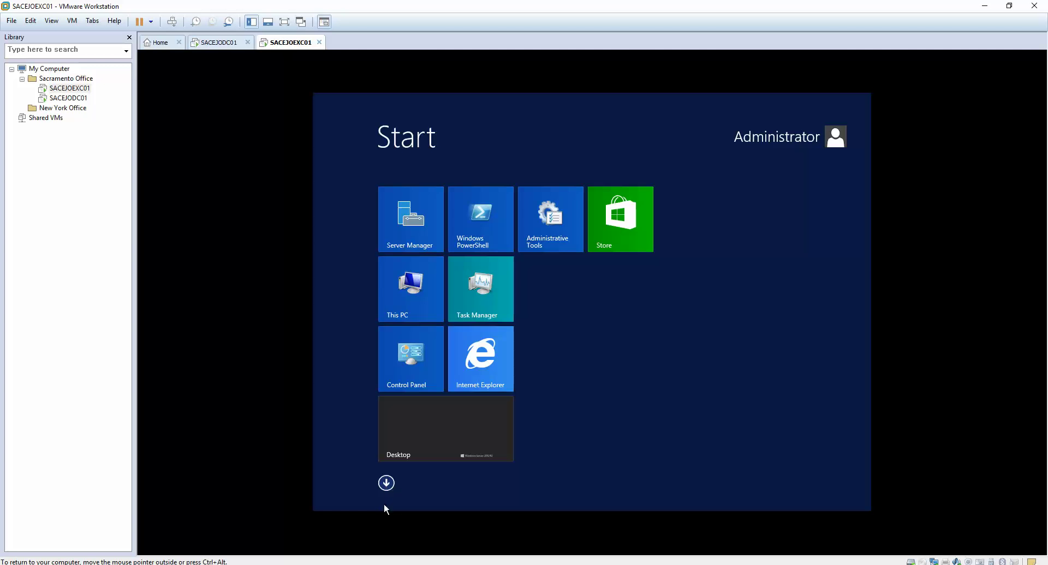
pyautogui.click(387, 484)
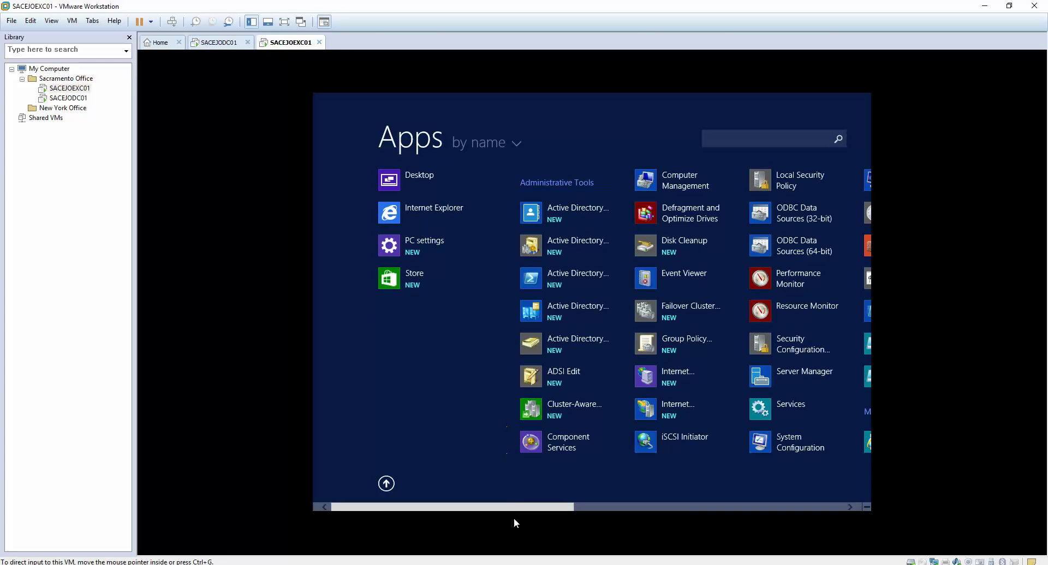
# - Scroll the Apps list right until the Microsoft Exchange Server group appears
pyautogui.moveTo(514, 508); pyautogui.dragTo(643, 507)
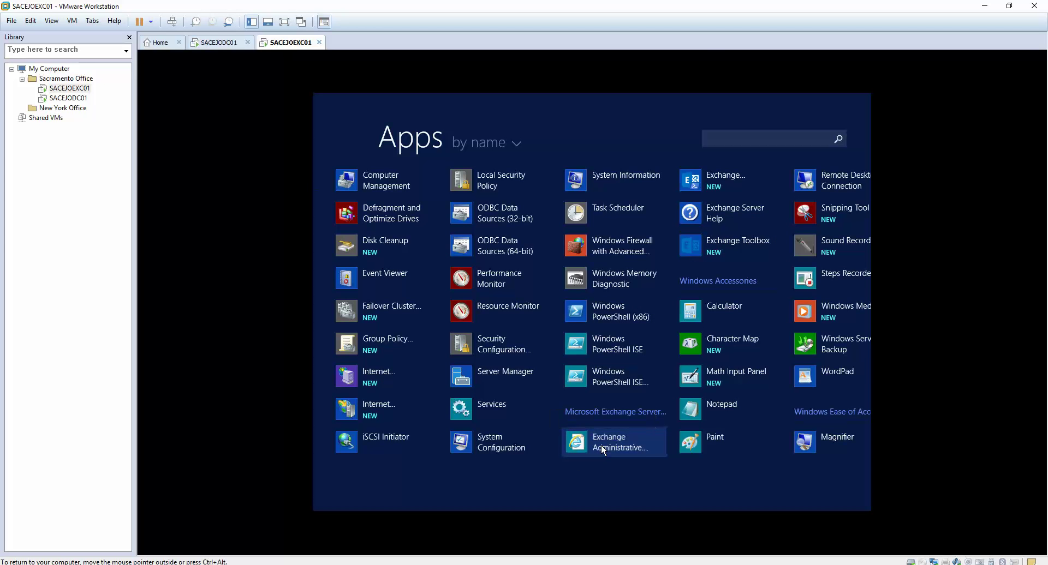
# - Launch Exchange Administrative Center, minimize Server Manager, and open Administrative Tools from Start
pyautogui.click(603, 449)
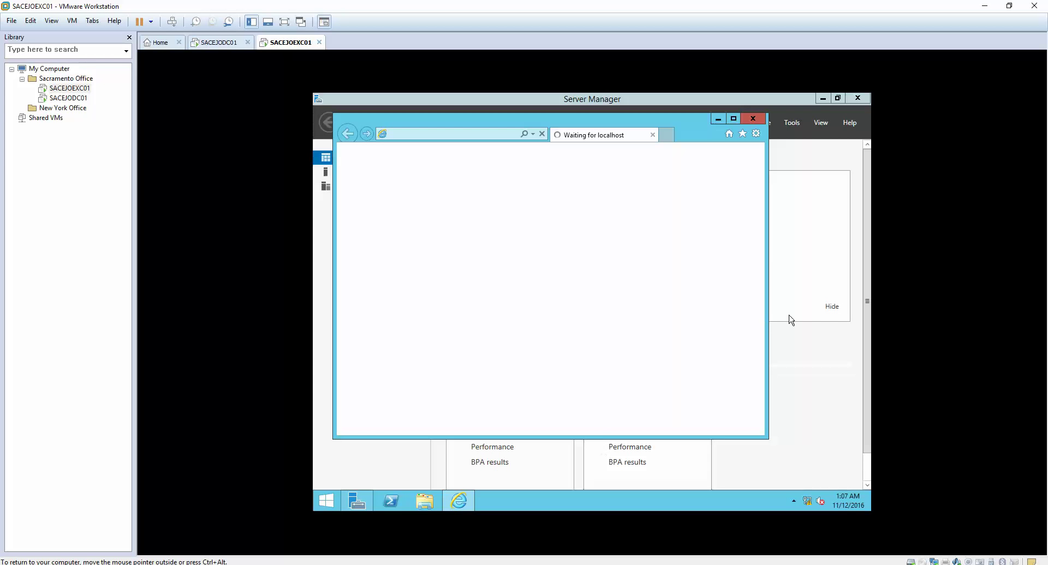
pyautogui.click(822, 99)
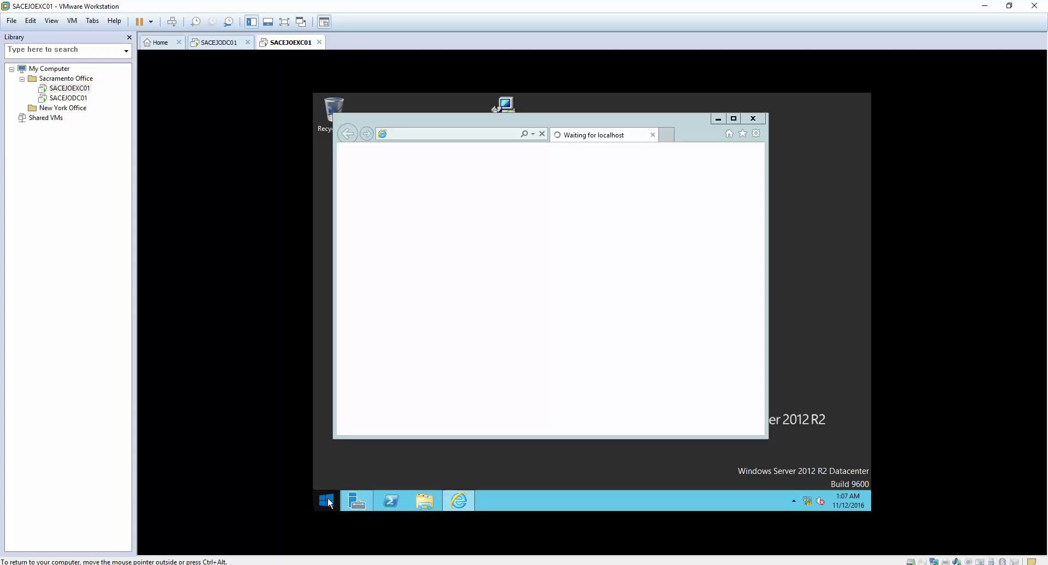
pyautogui.click(327, 501)
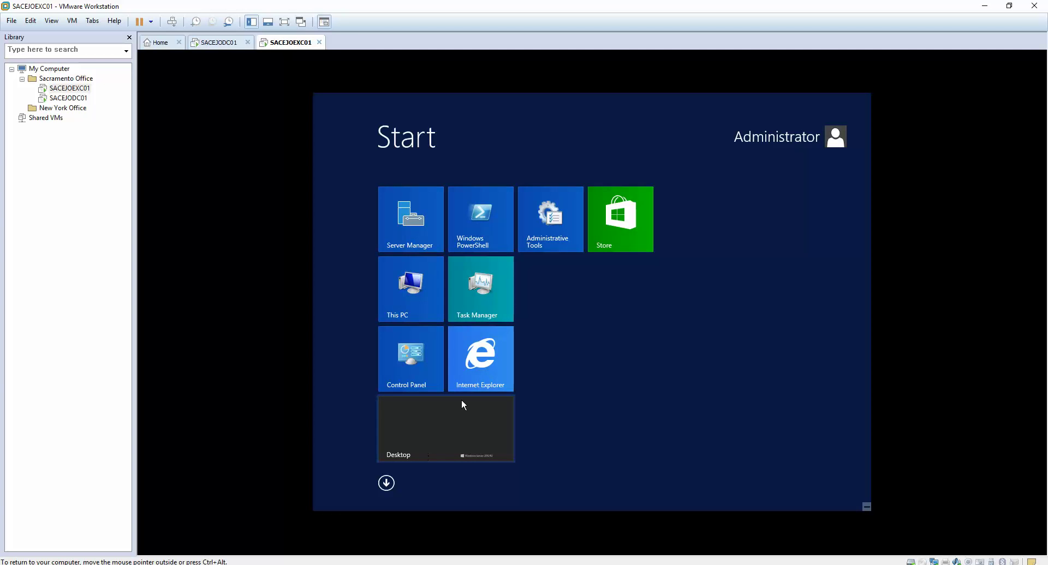
pyautogui.click(543, 229)
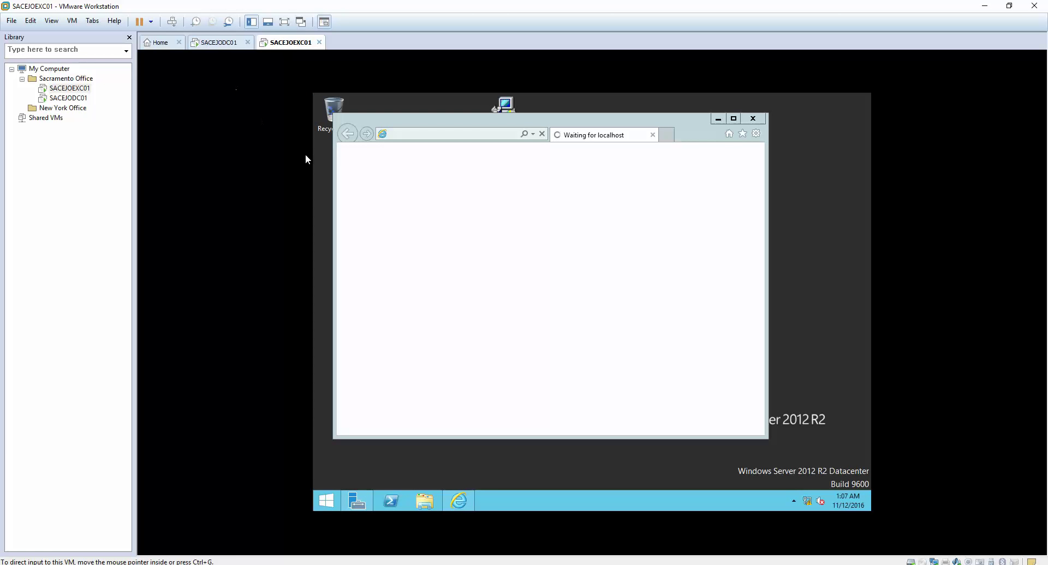
pyautogui.click(322, 502)
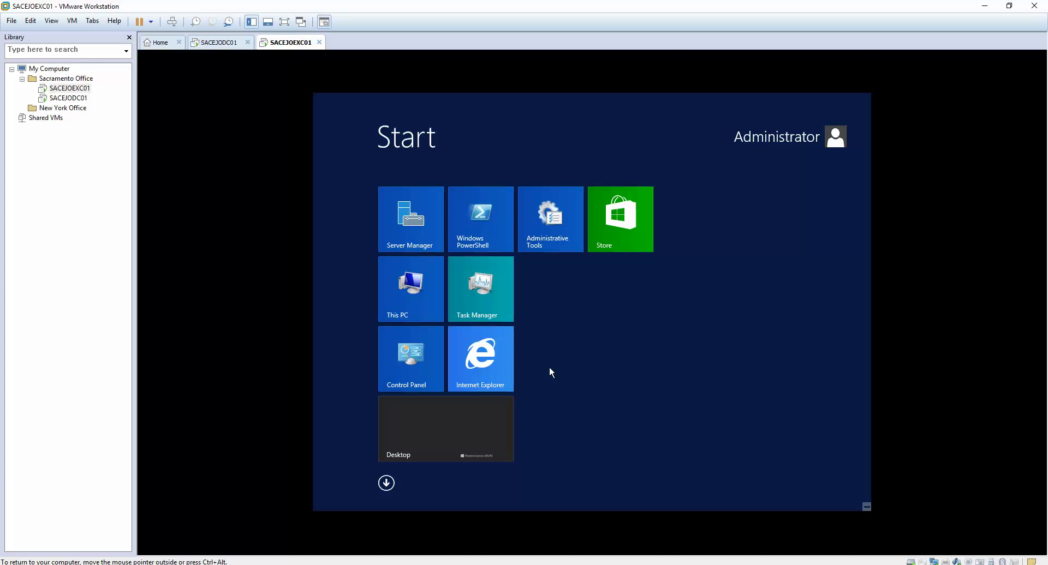
# - Type 'services' on the Start screen, then return to the desktop showing Administrative Tools
pyautogui.write('services')
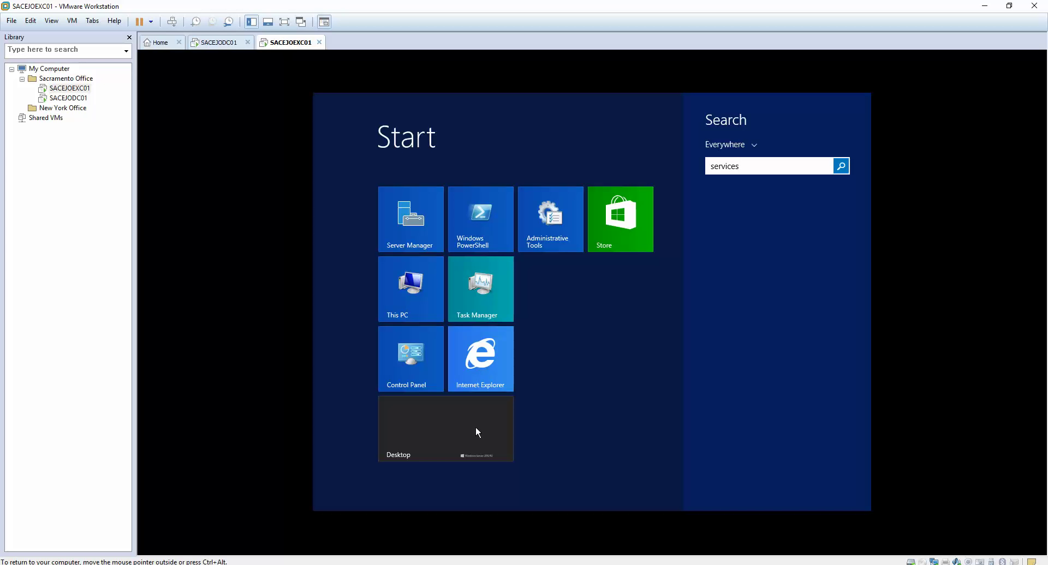
pyautogui.click(445, 436)
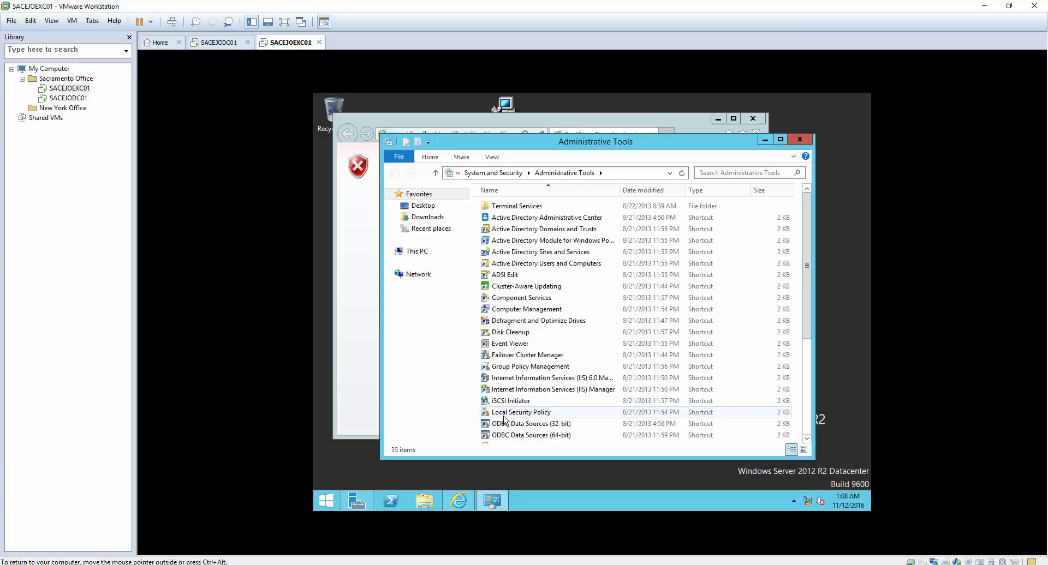
# - Launch the Services console from the Administrative Tools folder
pyautogui.press('s')
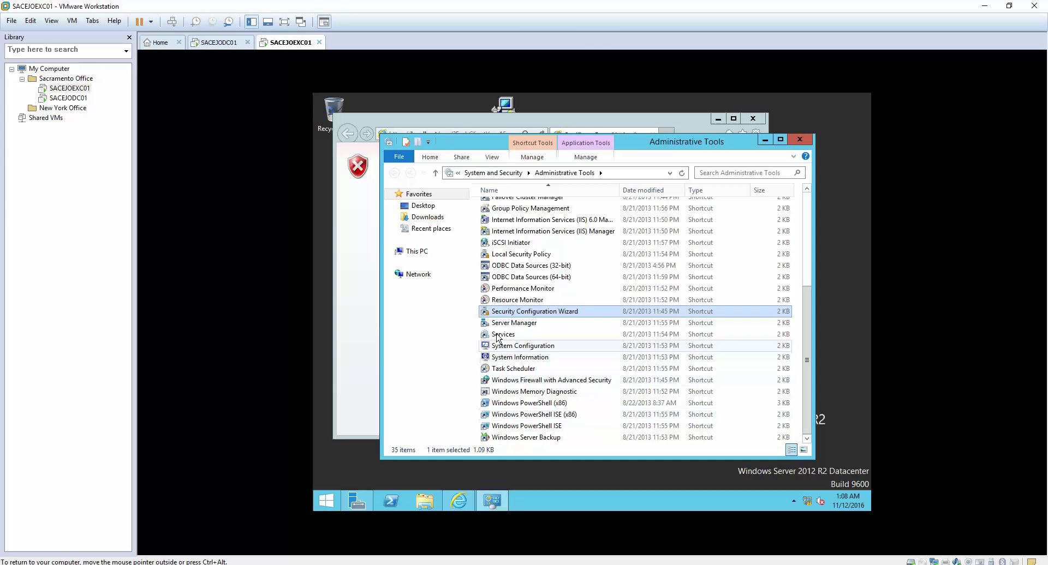
pyautogui.click(497, 335)
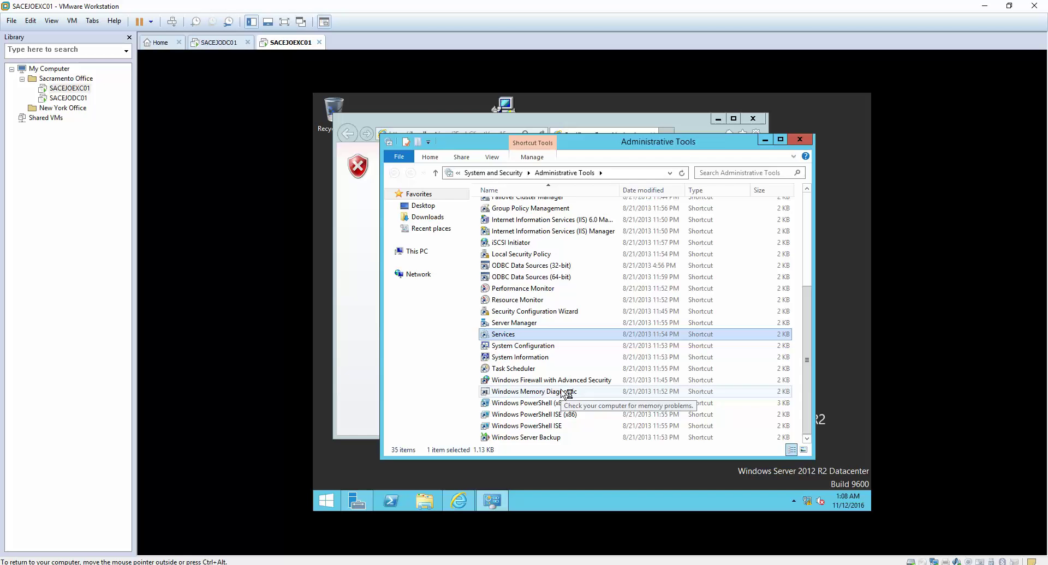
pyautogui.press('Return')
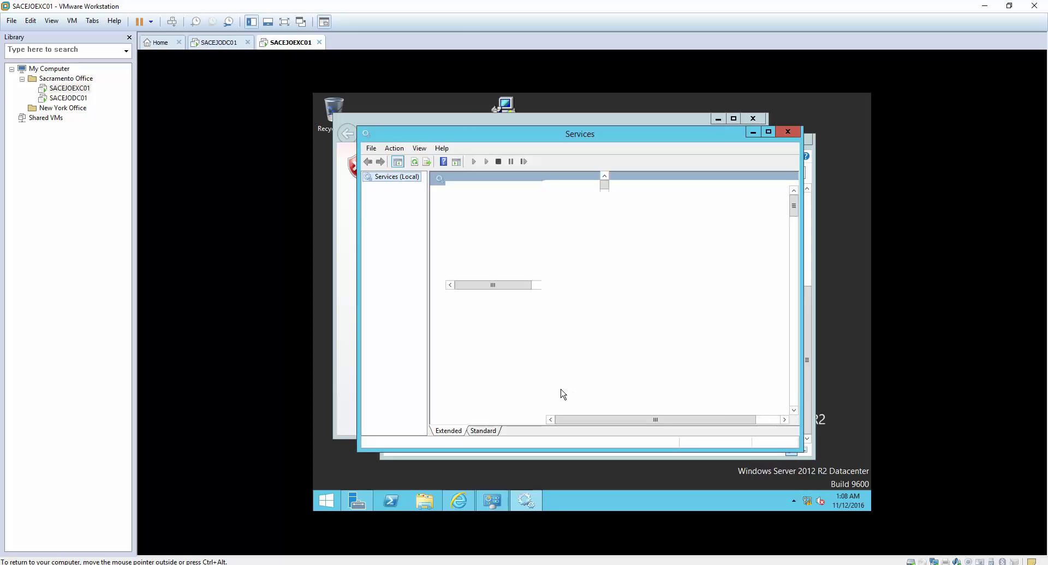
# - Jump to M, widen the Name column, maximize, and inspect the Microsoft Exchange services
pyautogui.click(566, 336)
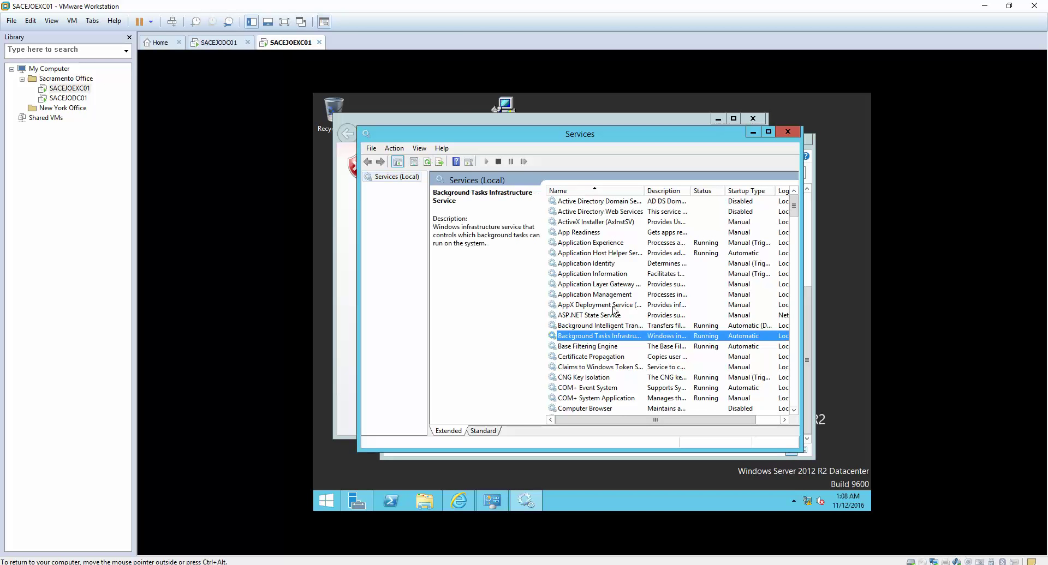
pyautogui.press('m')
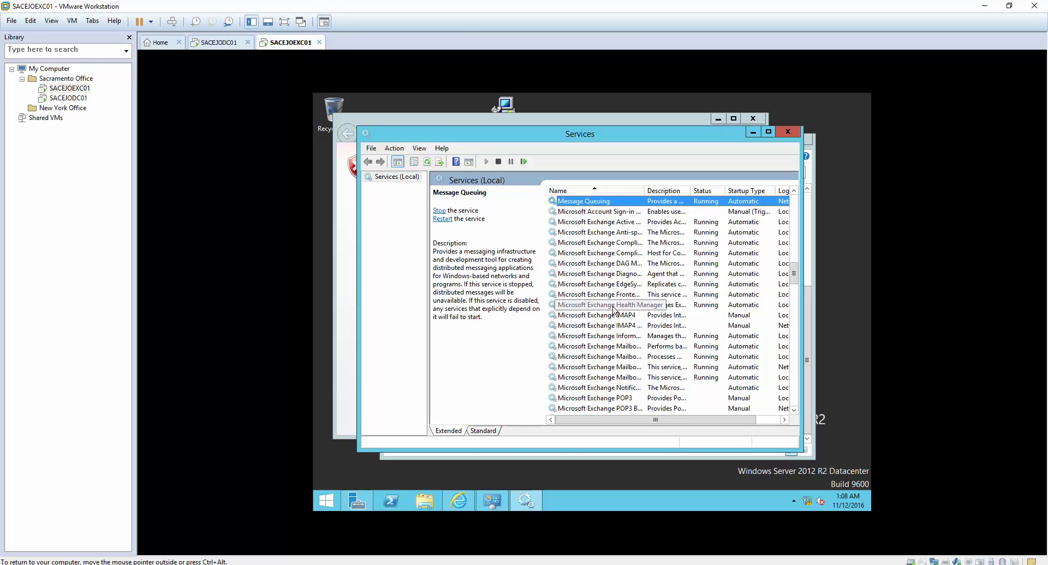
pyautogui.doubleClick(644, 190)
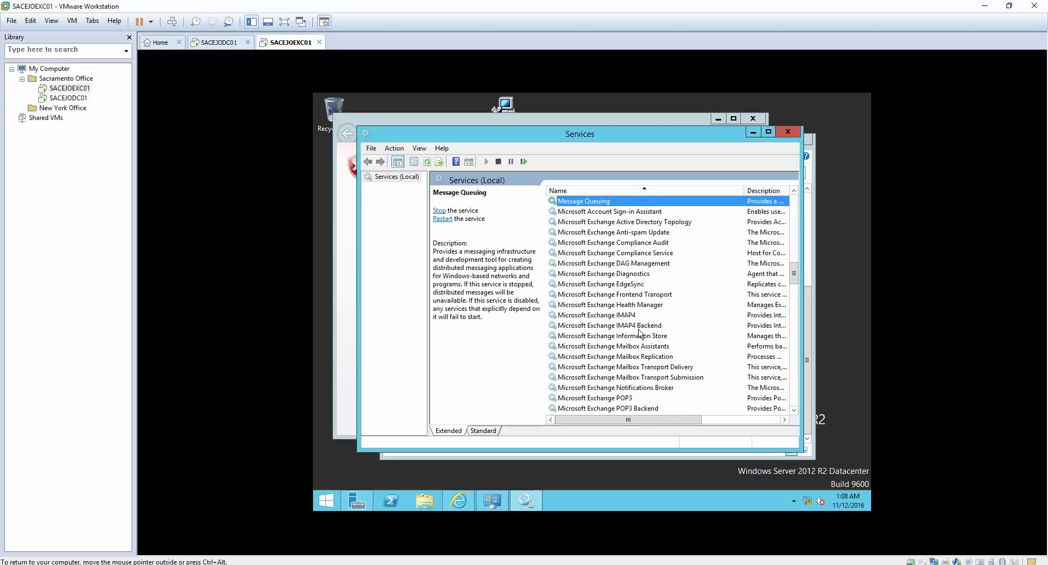
pyautogui.click(767, 132)
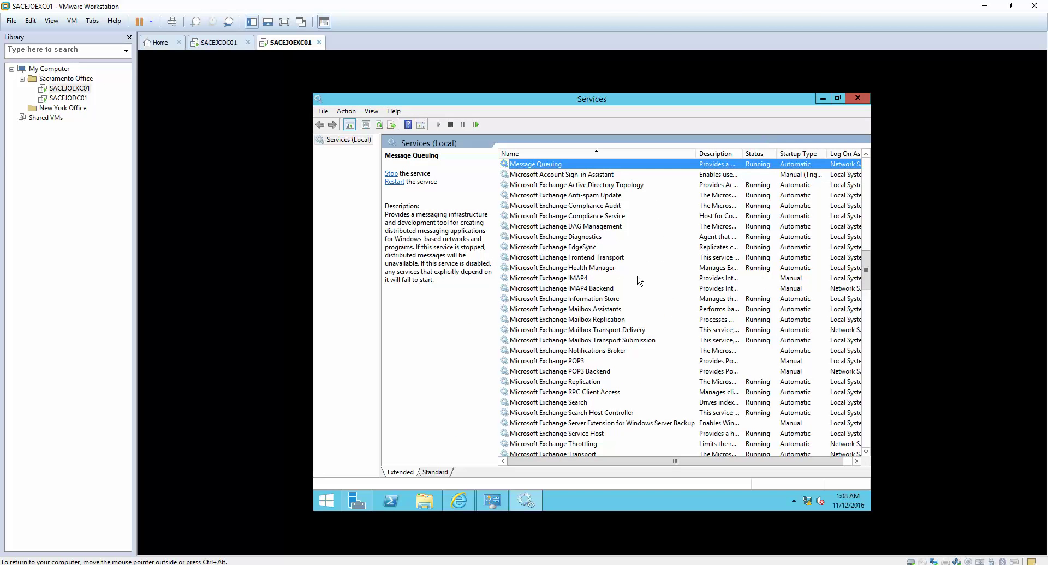
pyautogui.click(573, 196)
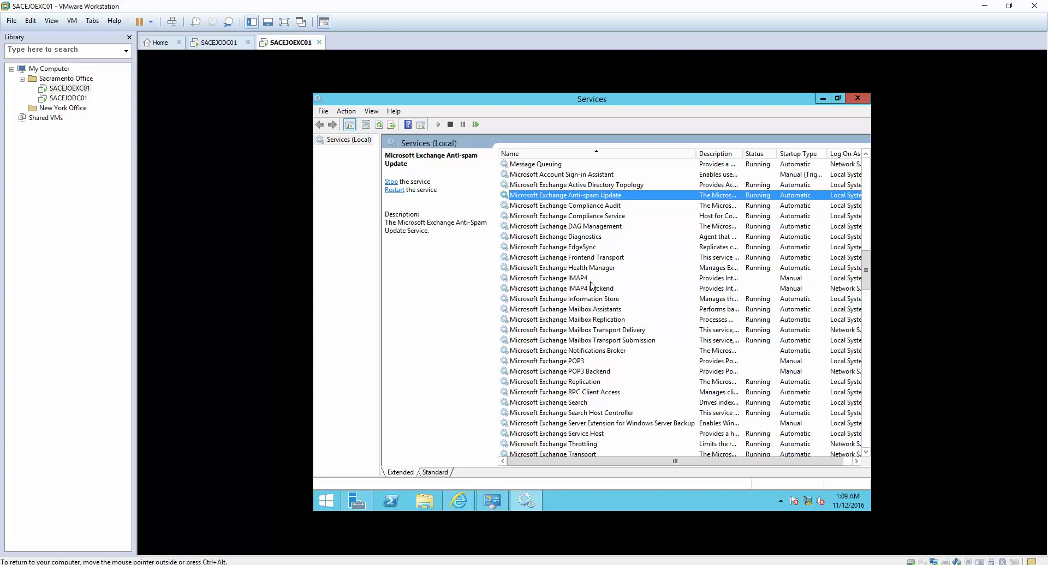
pyautogui.click(603, 311)
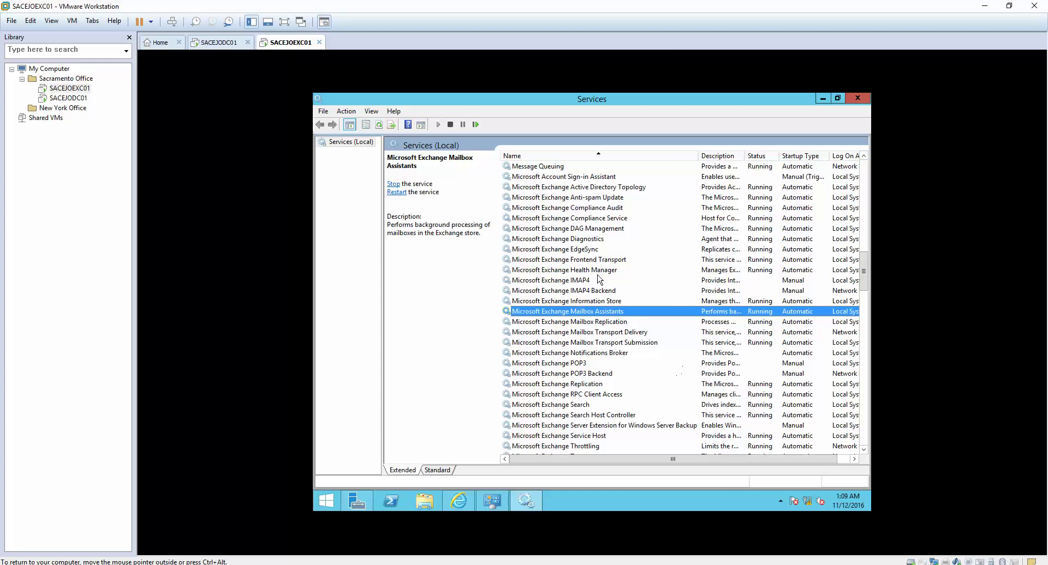
pyautogui.click(593, 302)
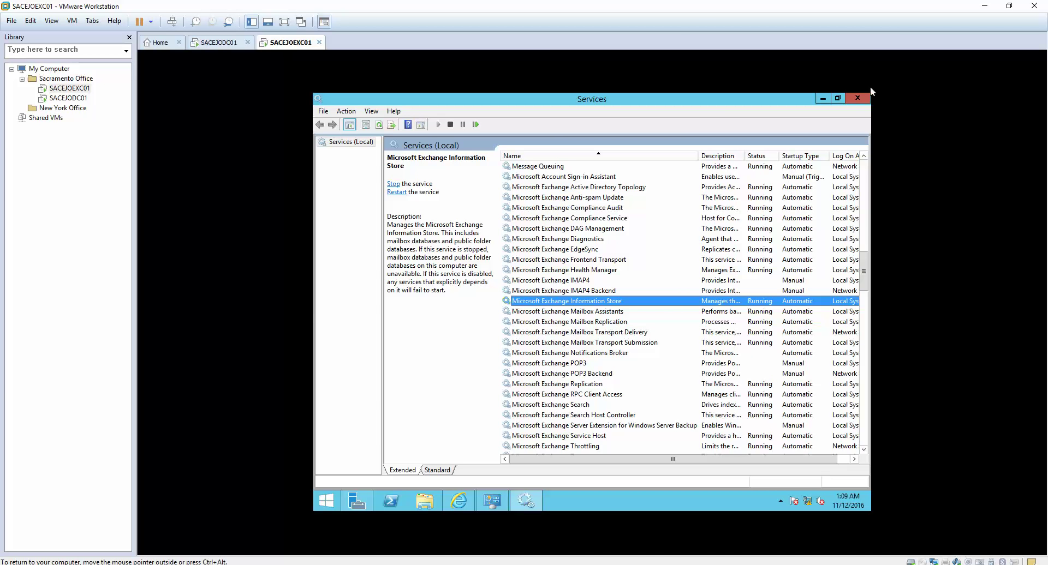
# - Close Services and launch Active Directory Users and Computers from Administrative Tools
pyautogui.click(858, 98)
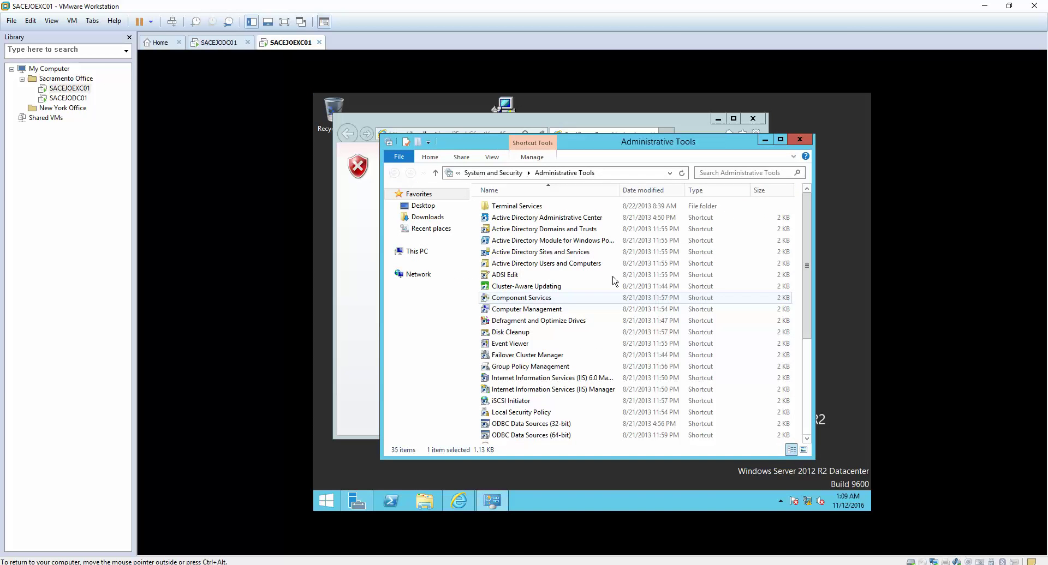
pyautogui.click(567, 266)
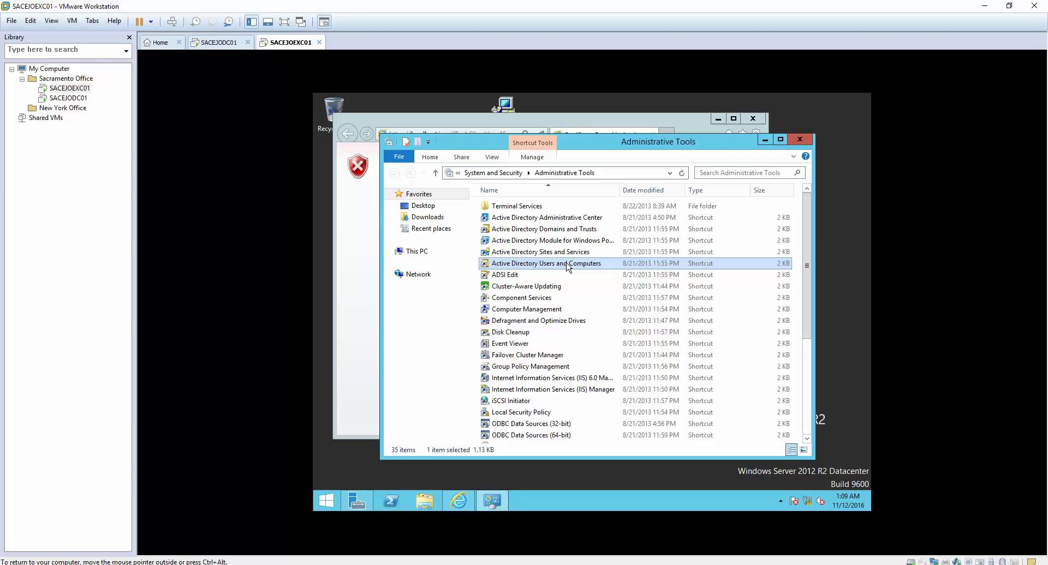
pyautogui.doubleClick(567, 264)
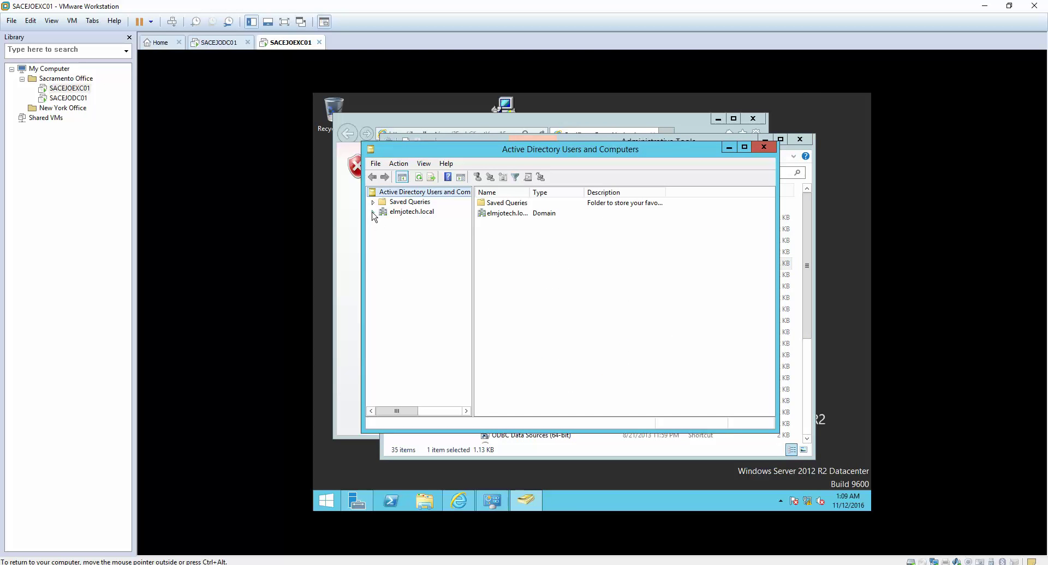
# - Expand elmjotech.local, open Microsoft Exchange Security Groups maximized with a widened Name column
pyautogui.click(372, 211)
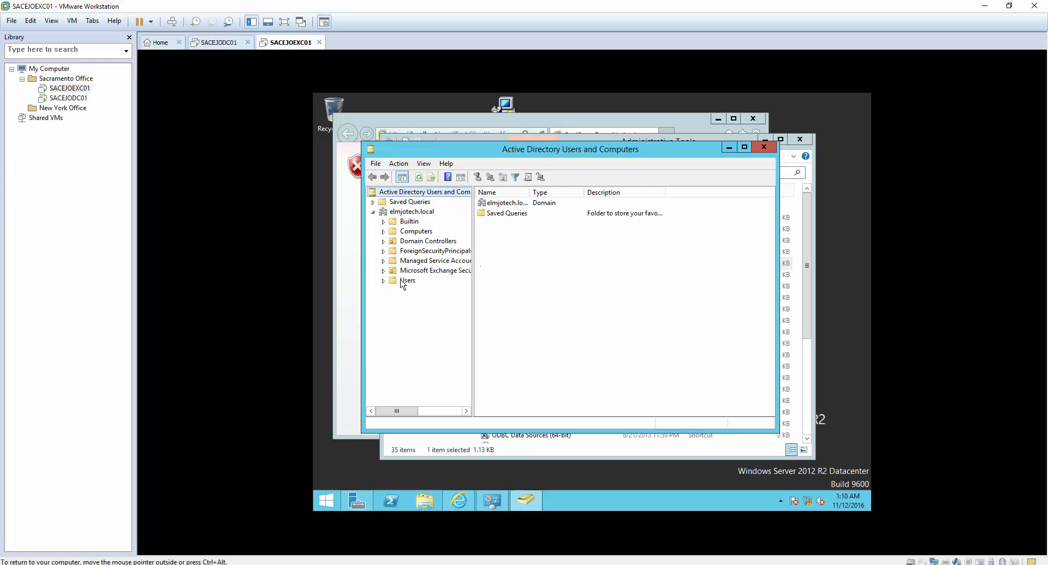
pyautogui.click(384, 271)
pyautogui.click(744, 148)
pyautogui.click(392, 221)
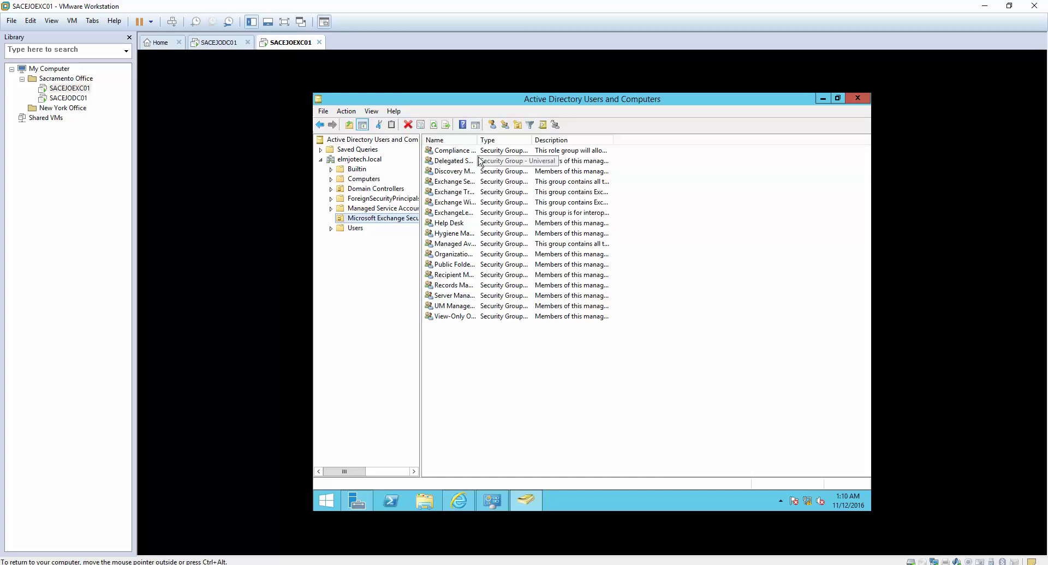
pyautogui.moveTo(479, 140); pyautogui.dragTo(629, 141)
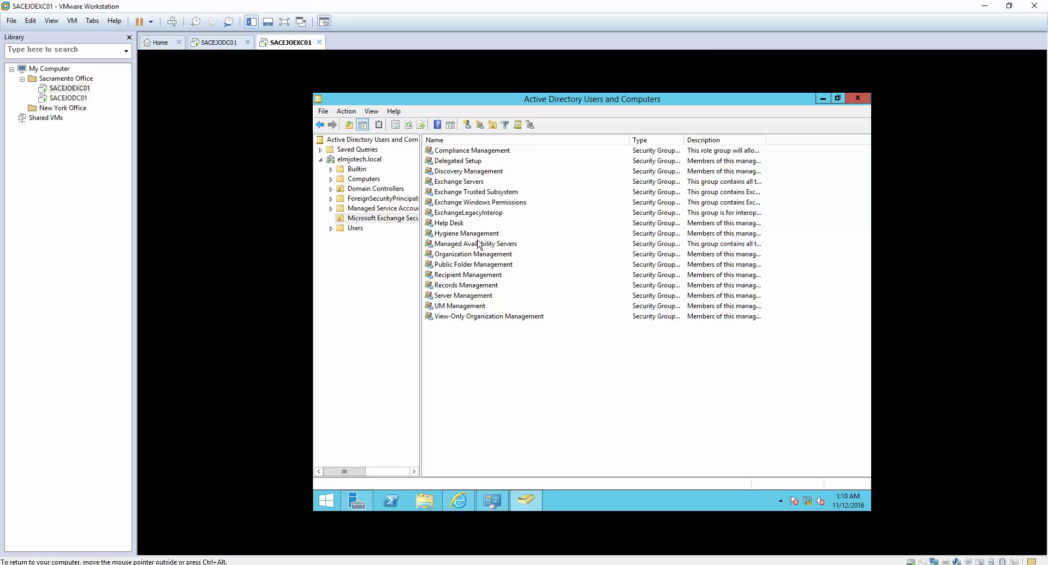
pyautogui.click(473, 285)
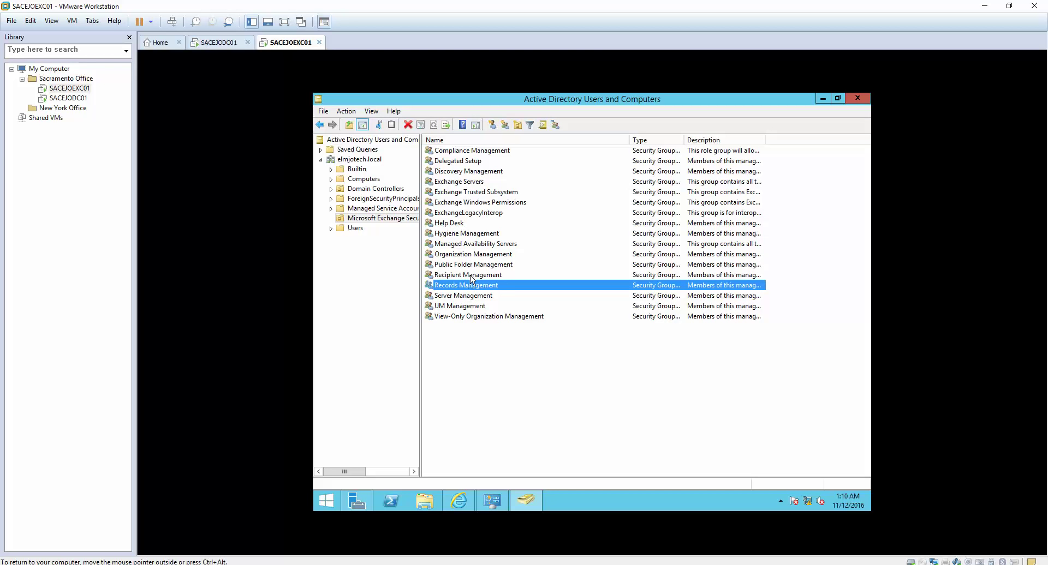
pyautogui.click(473, 276)
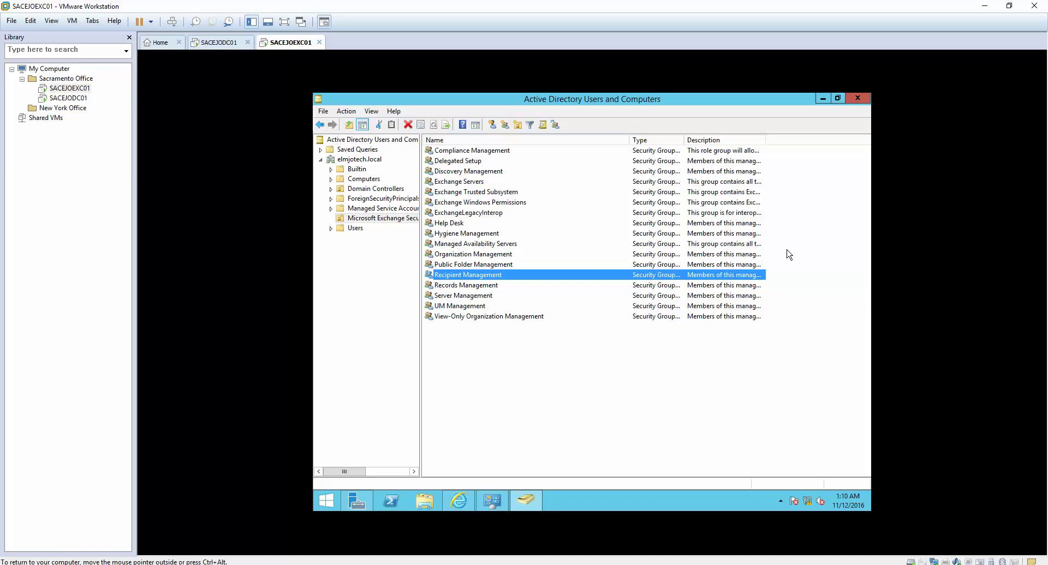
pyautogui.click(857, 104)
# - Close ADUC and Administrative Tools, maximize Internet Explorer, and continue past the certificate warning
pyautogui.click(856, 101)
pyautogui.click(797, 140)
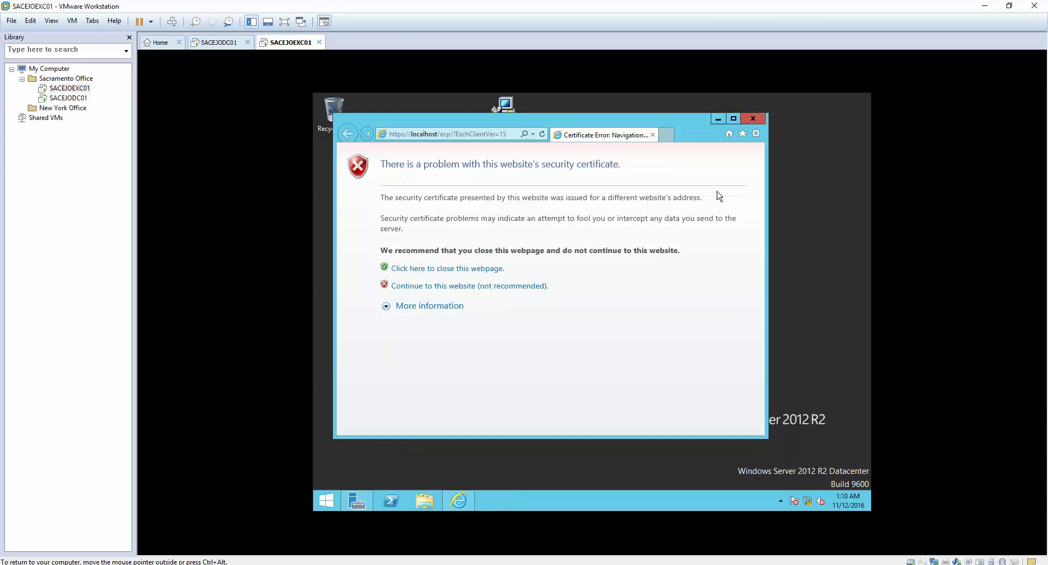
pyautogui.click(733, 119)
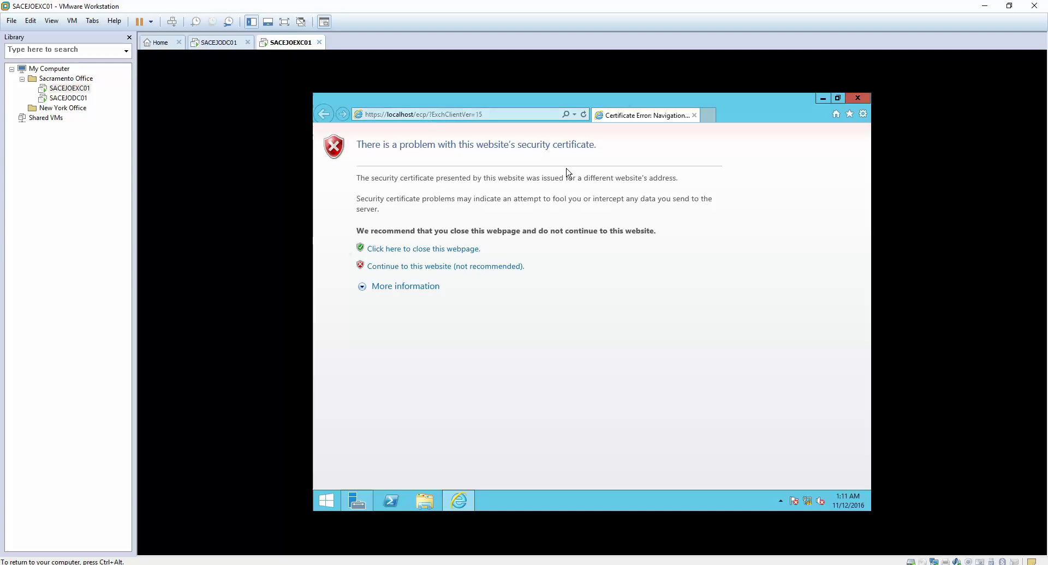
pyautogui.click(423, 266)
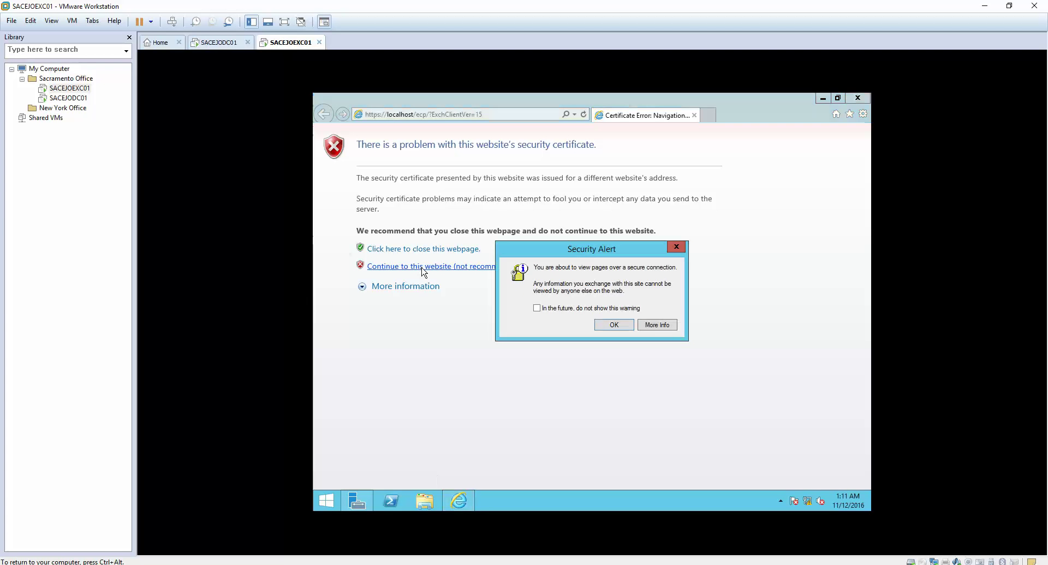
# - Accept the Security Alert with OK to load the Exchange Admin Center sign-in page
pyautogui.click(604, 325)
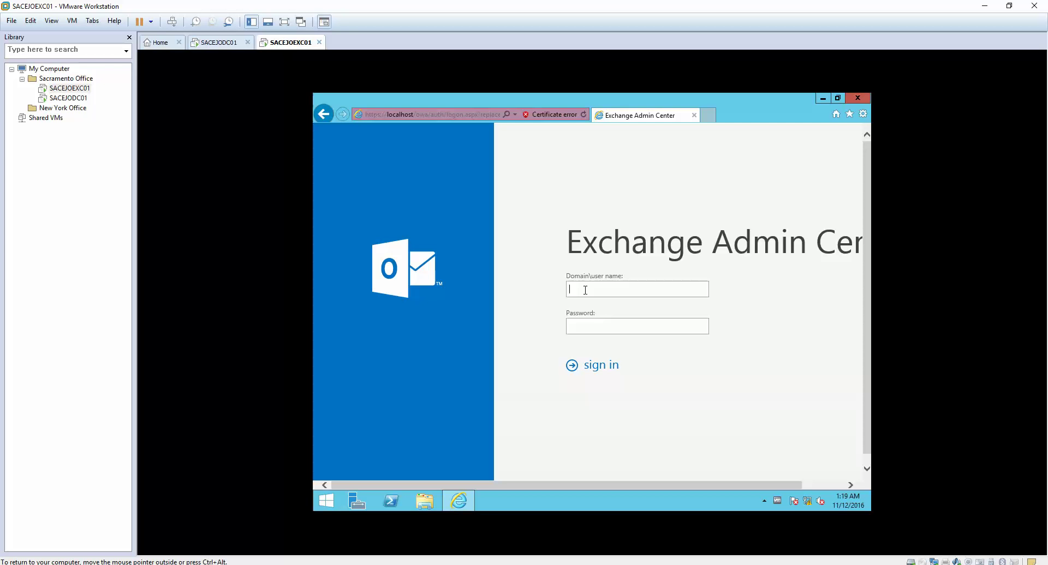
# - Sign in to the Exchange Admin Center with the domain administrator user name and password
pyautogui.write('elmjotech\\administrator')
pyautogui.press('Tab')
pyautogui.write('********')
pyautogui.press('Return')
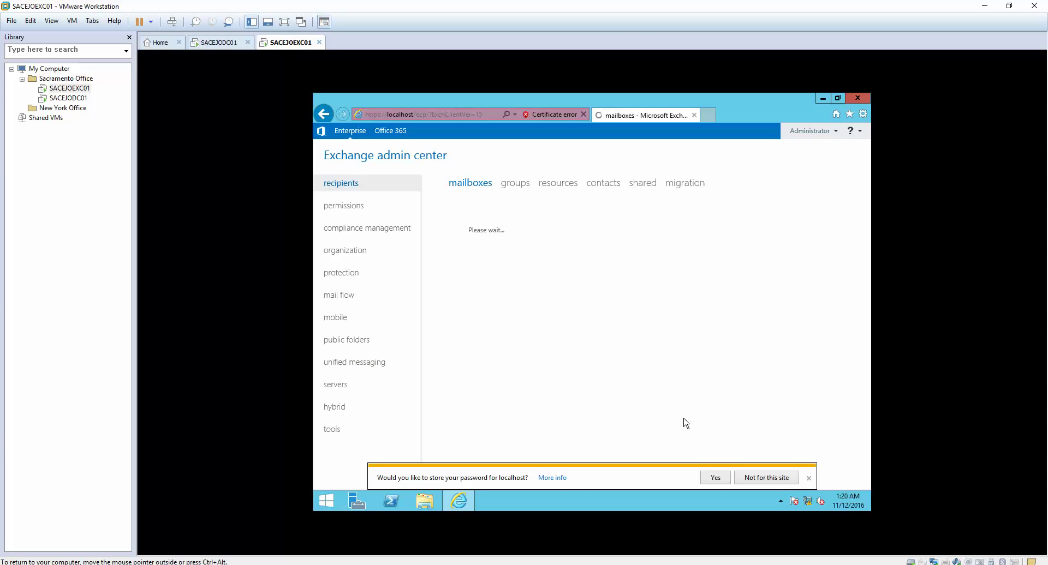
# - Accept the browser's offer to store the localhost password
pyautogui.click(708, 476)
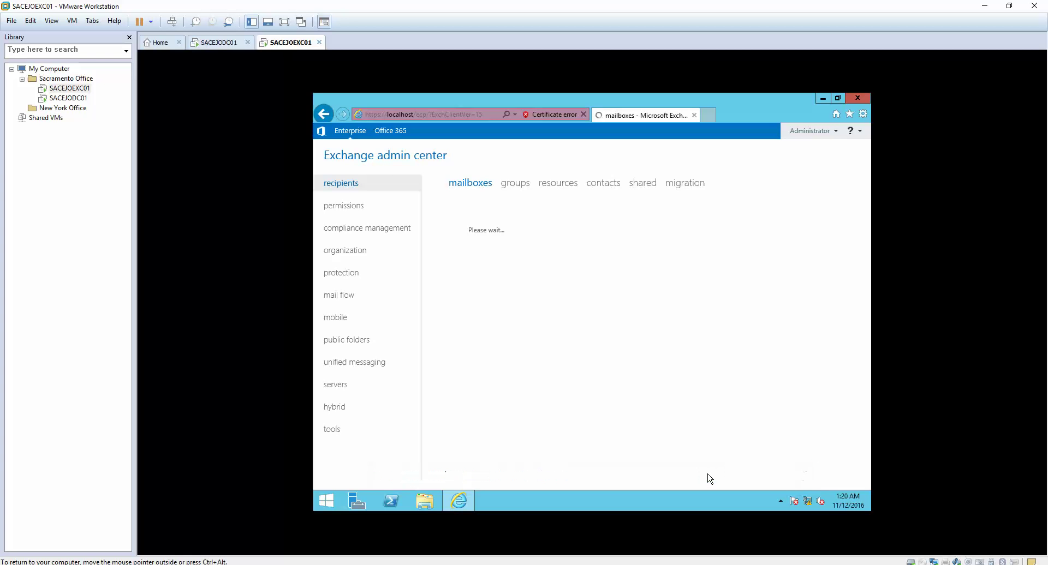